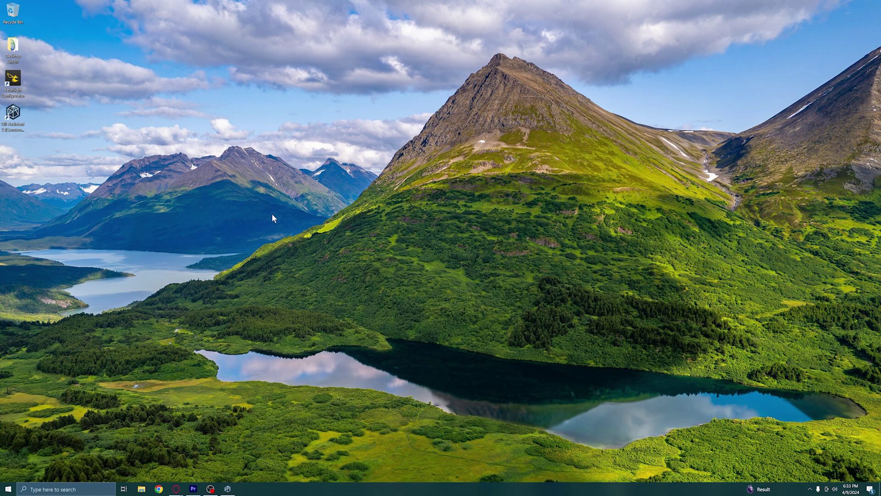
Check the DJI Assistant 2 (Consumer Drones Series) download page in the browser, and open the connected DJI O3 Air Unit in DJI Assistant 2.
left_click(228, 489)
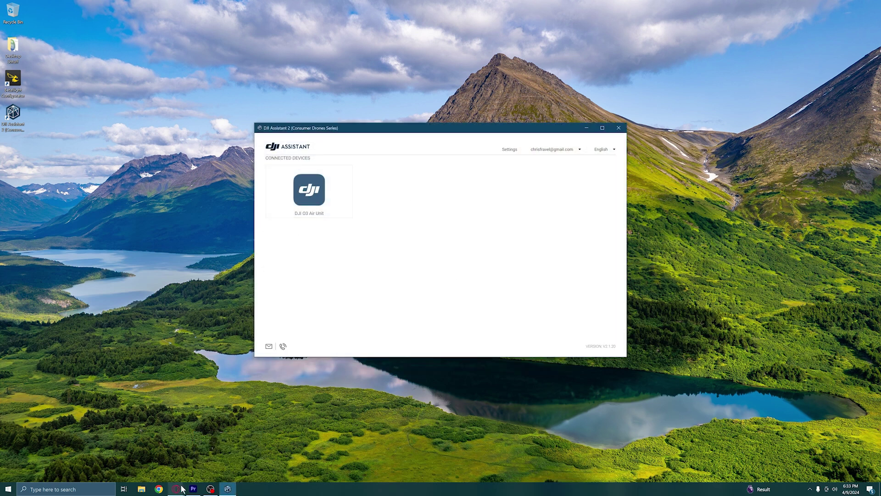
mouse_move(182, 490)
left_click(208, 468)
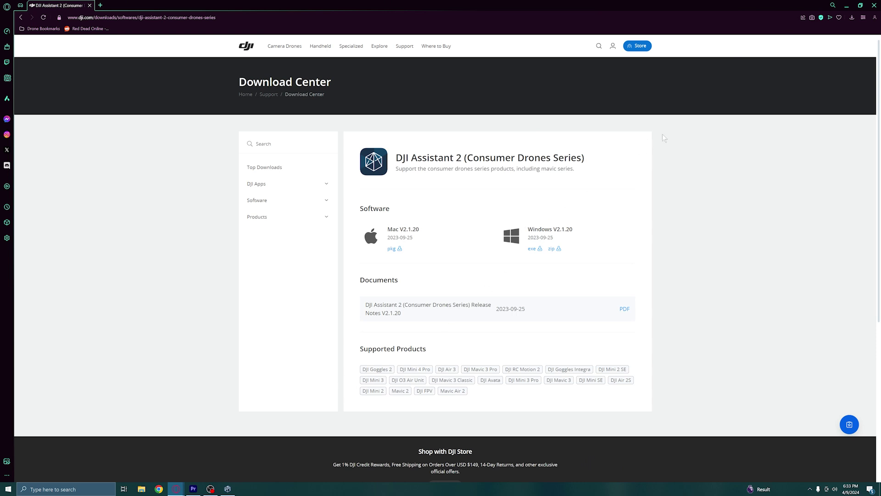
left_click(847, 6)
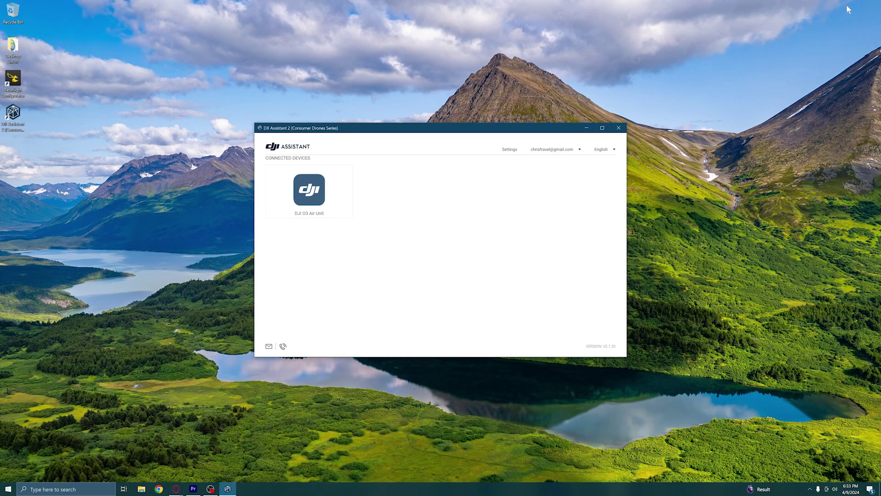
left_click(320, 199)
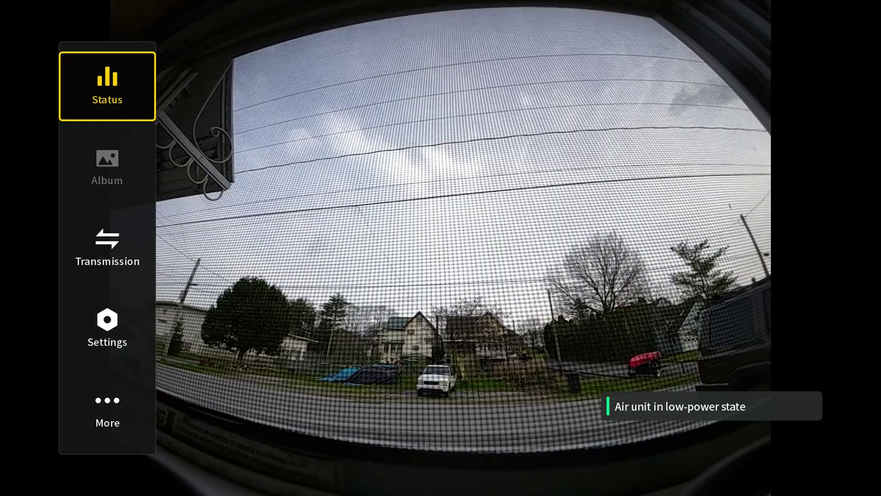
View the DJI O3 Air Unit's status message in the goggles menu.
key("Return")
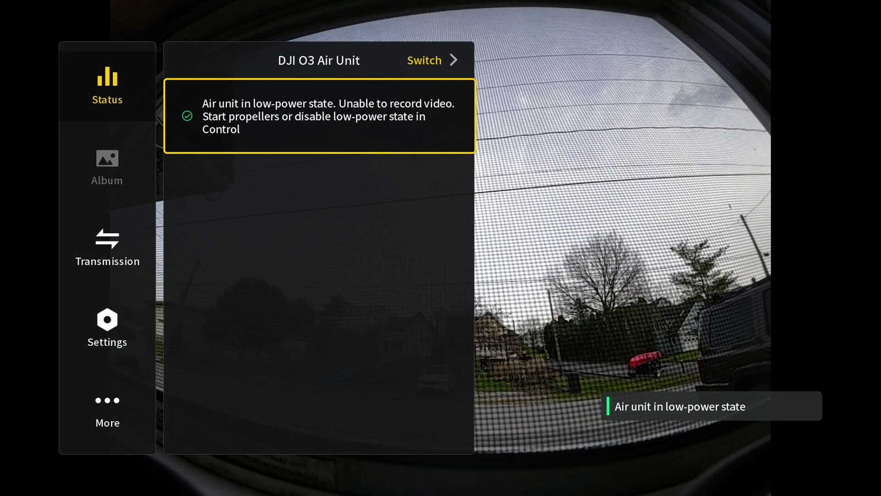
key("Return")
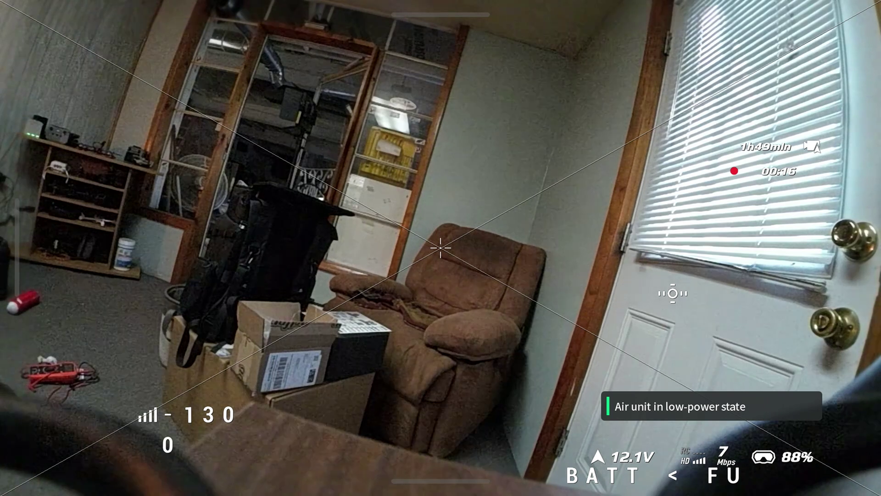
Set the protocol in the goggles' Control settings to Sbus Baud Fast.
key("Return")
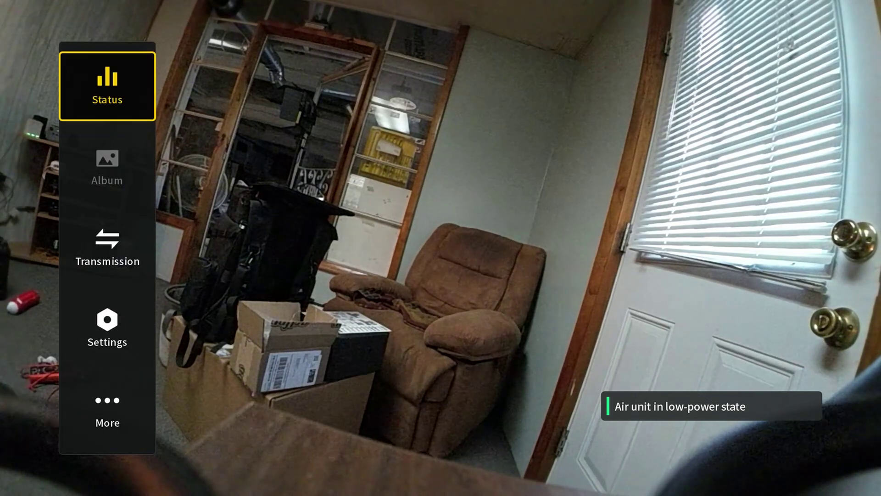
key("Down")
key("Down")
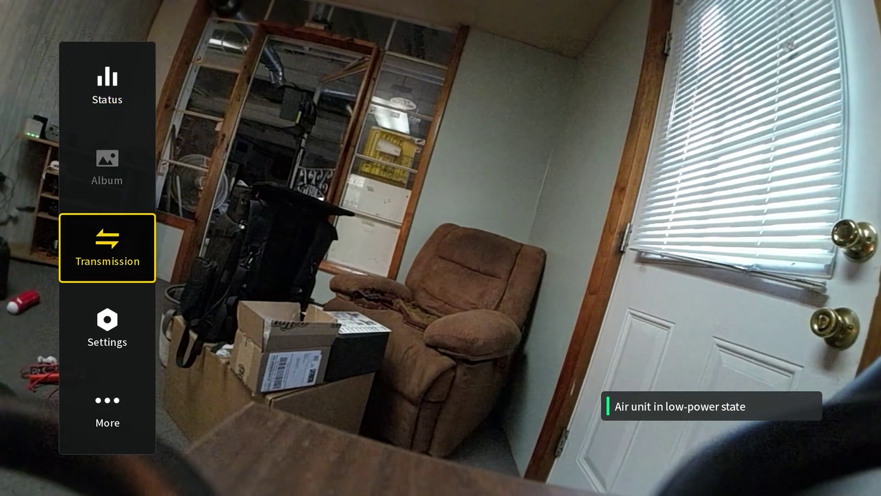
key("Down")
key("Return")
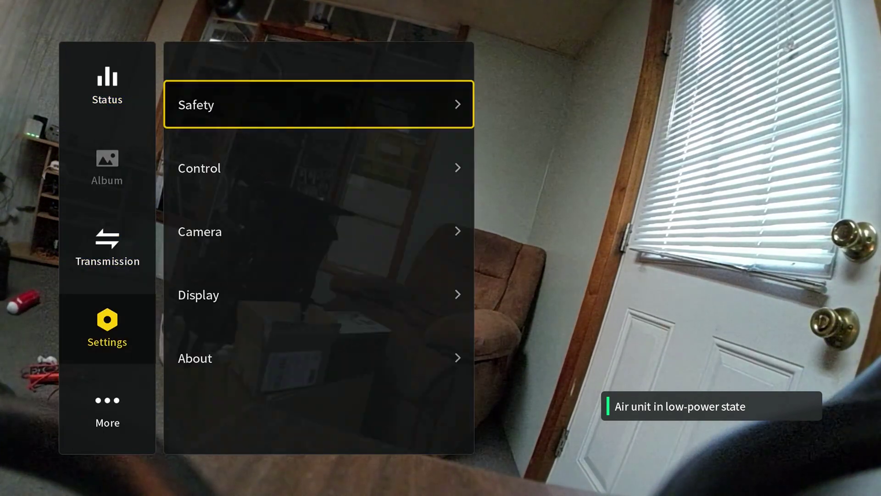
key("Down")
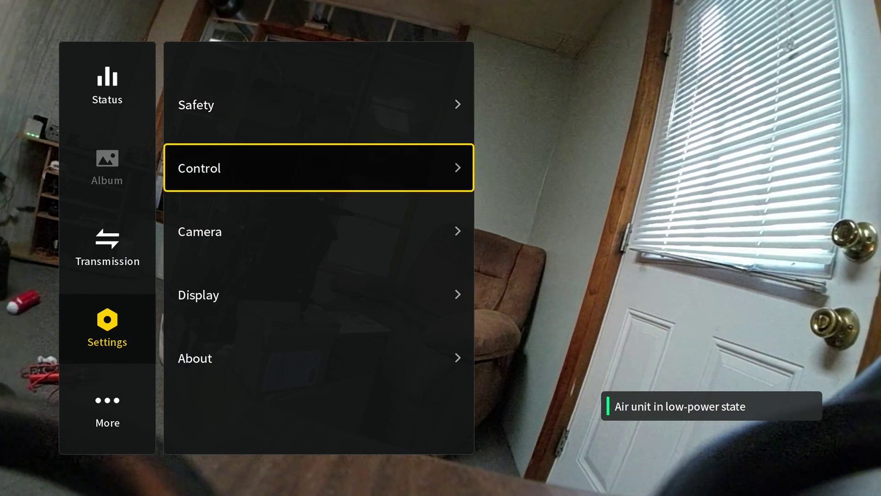
key("Return")
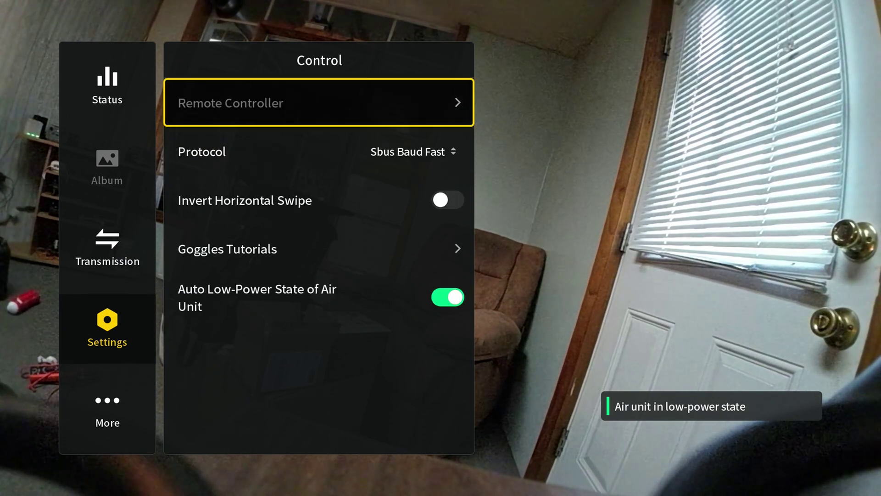
key("Down")
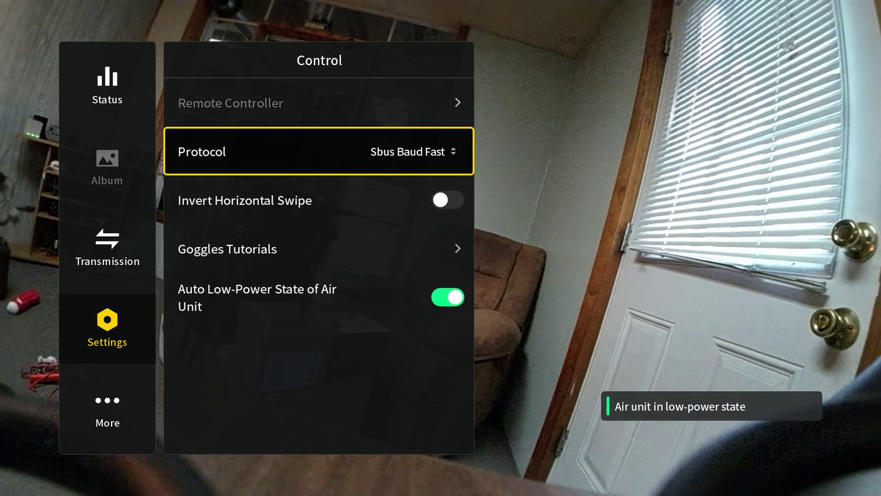
key("Return")
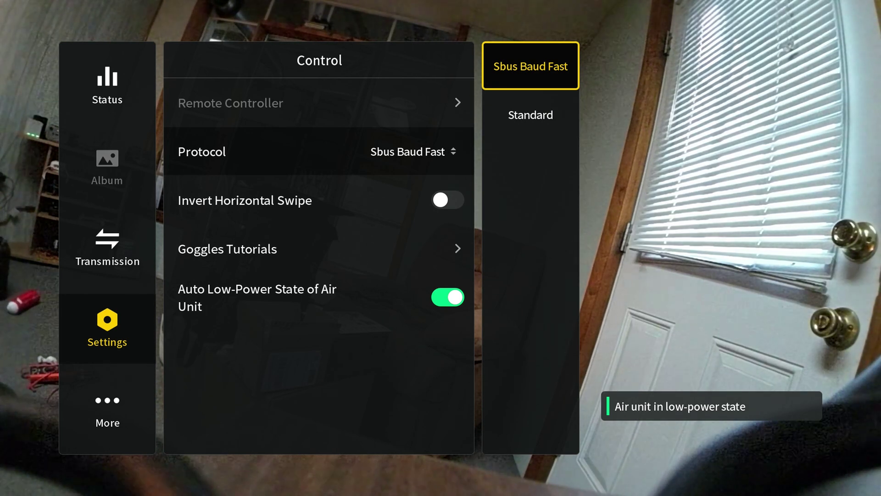
key("Return")
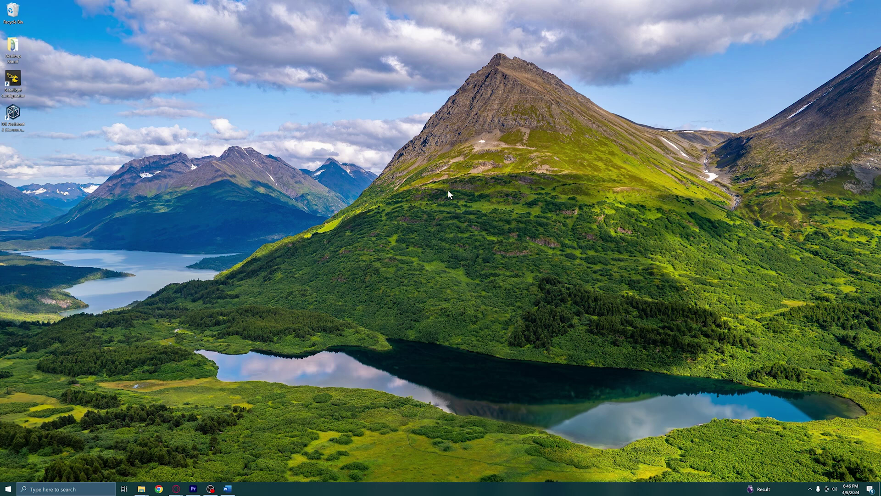
Launch Betaflight Configurator and connect to the flight controller.
double_click(21, 80)
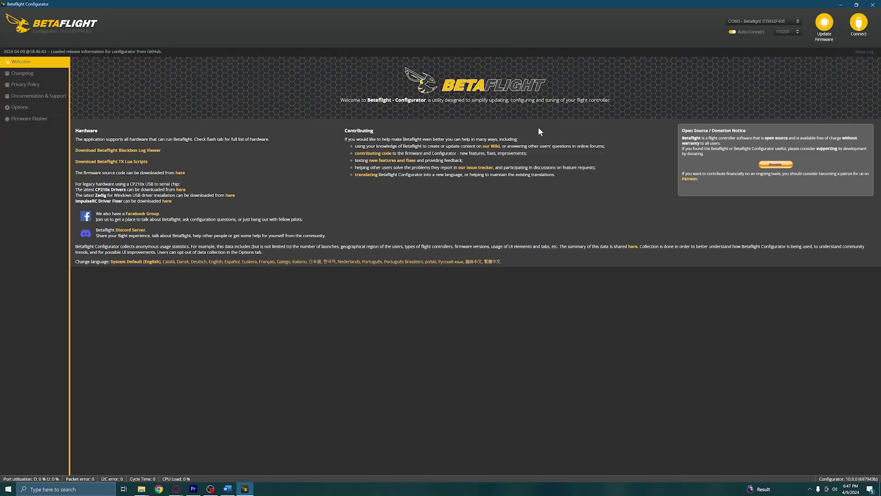
left_click(861, 26)
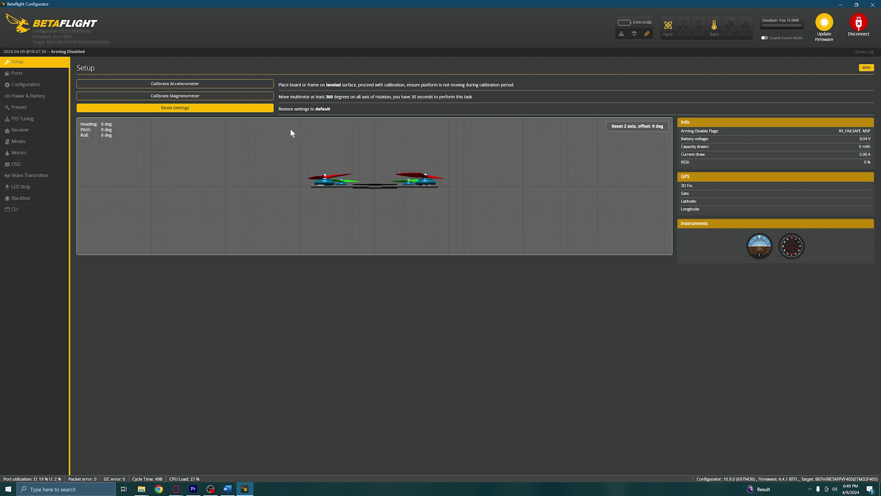
Switch Serial Rx for UART3 on and back off in the port settings, and save and reboot.
left_click(51, 74)
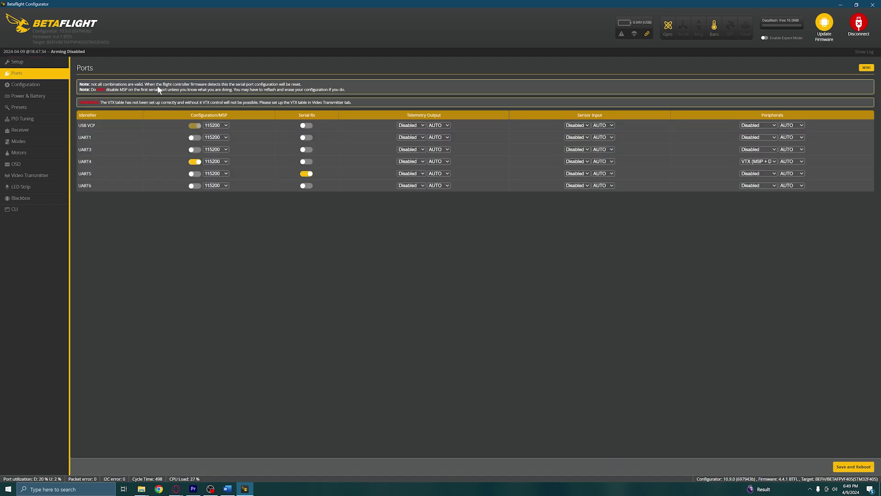
left_click(306, 150)
left_click(311, 151)
left_click(852, 467)
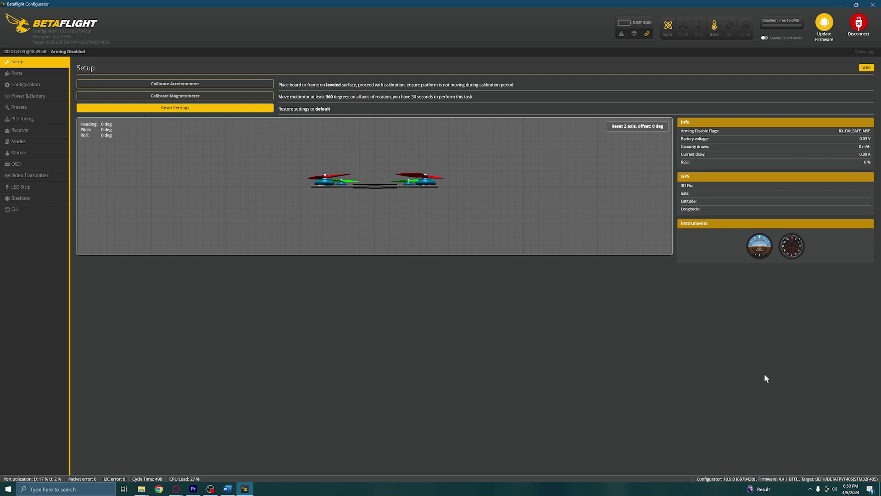
Select 2.00 kHz as the PID loop frequency in the system configuration, and save and reboot.
left_click(44, 87)
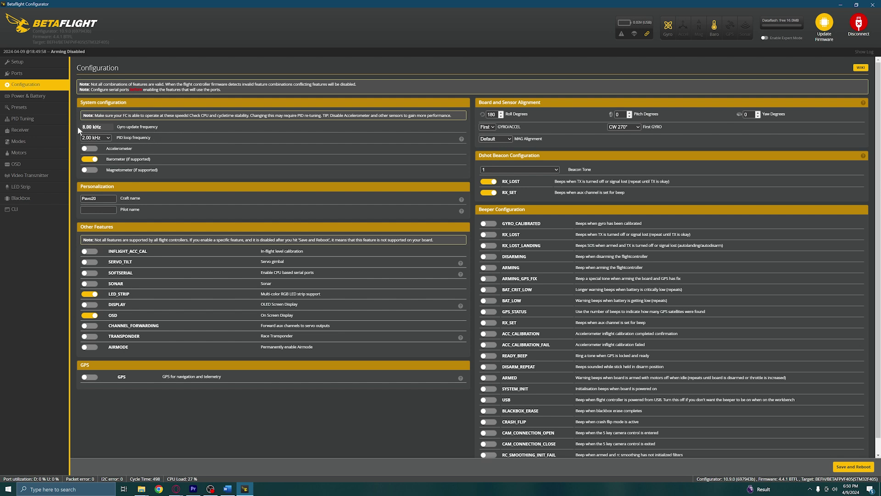
left_click(108, 139)
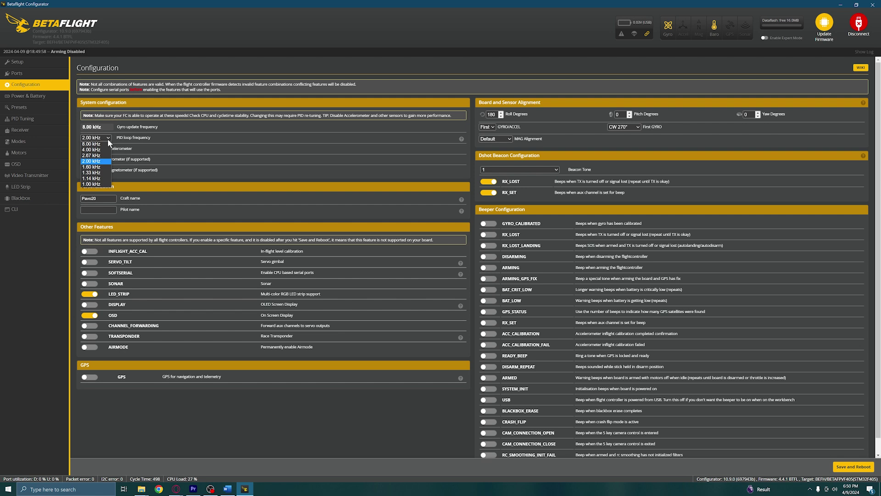
left_click(101, 162)
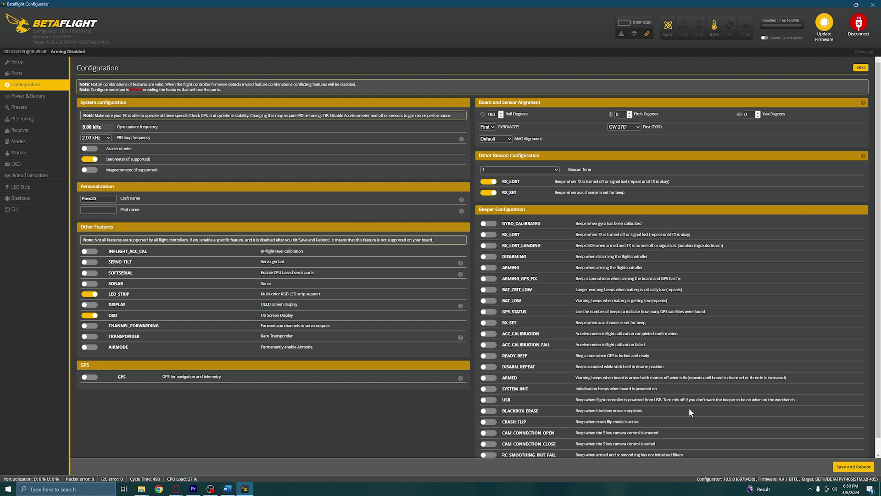
left_click(841, 465)
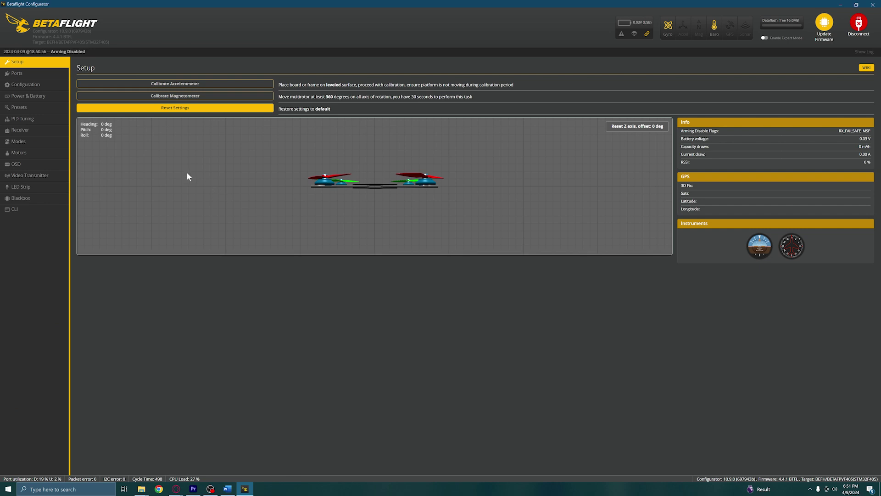
Search the presets for "DJI SBUS FAST" and open the official DJI SBUS FAST preset.
left_click(57, 111)
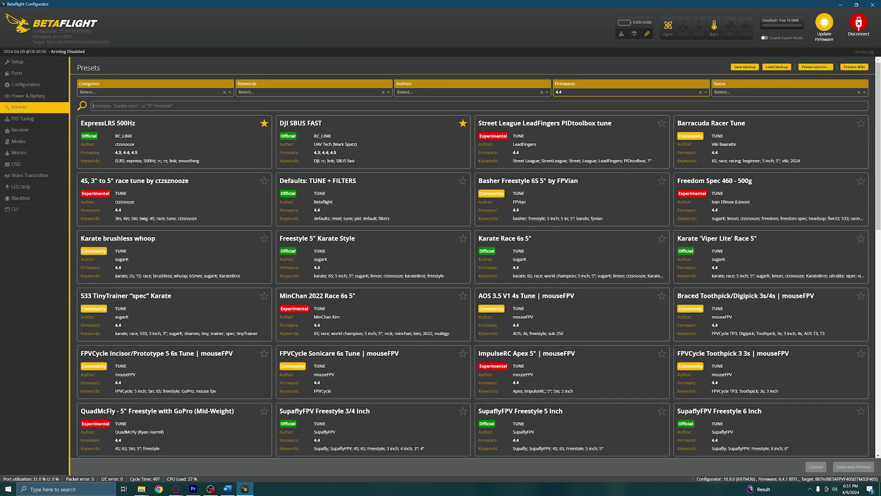
type("DJI S")
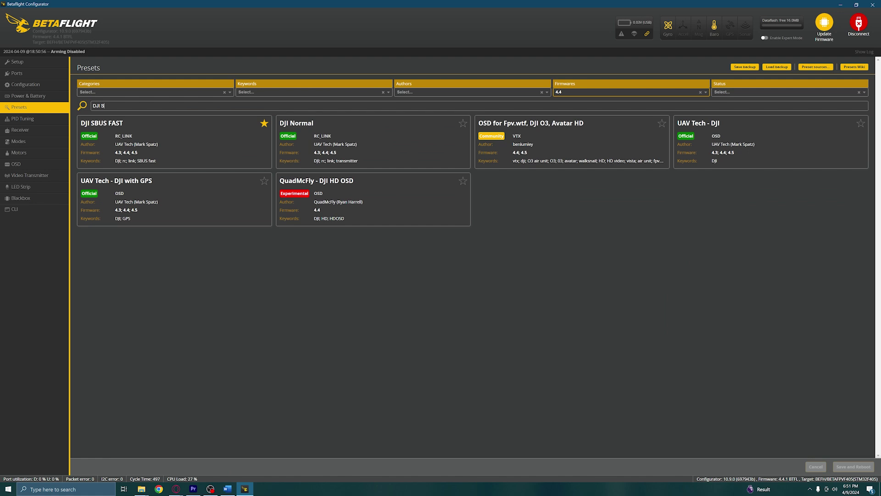
type("BUS FAST")
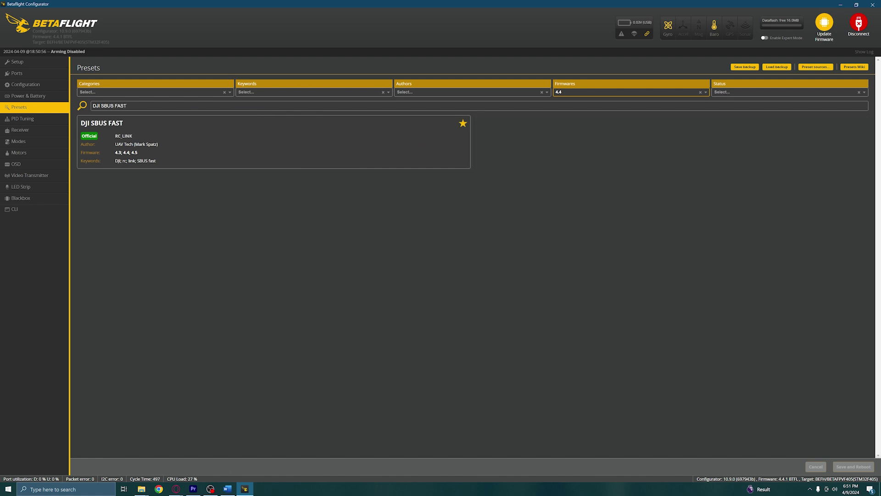
left_click(175, 146)
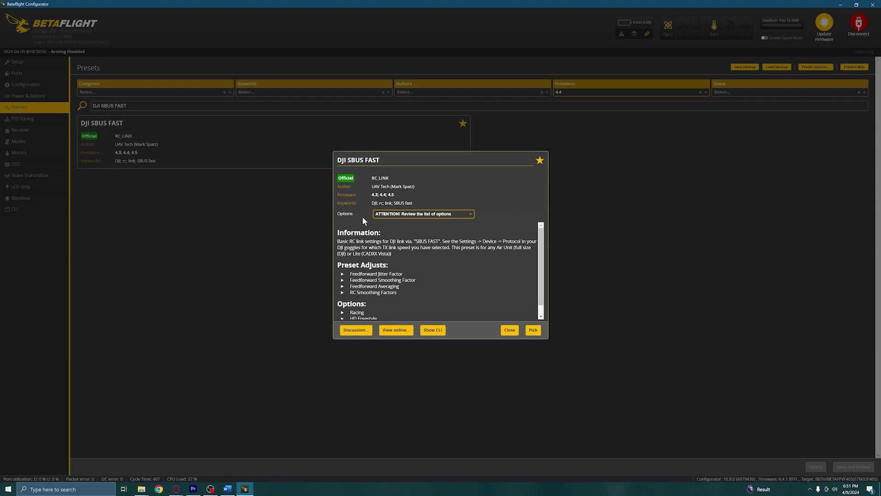
Pick the DJI SBUS FAST preset with the Cinematic option, and save and reboot.
left_click(473, 217)
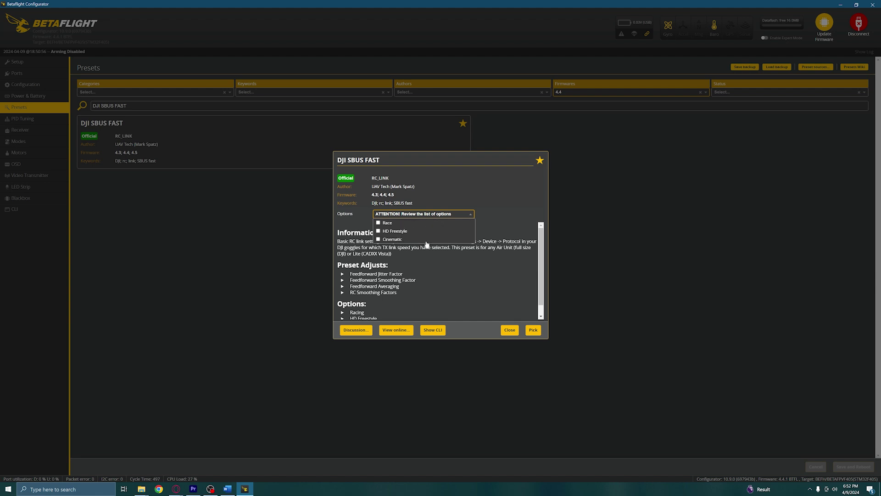
left_click(379, 240)
left_click(419, 258)
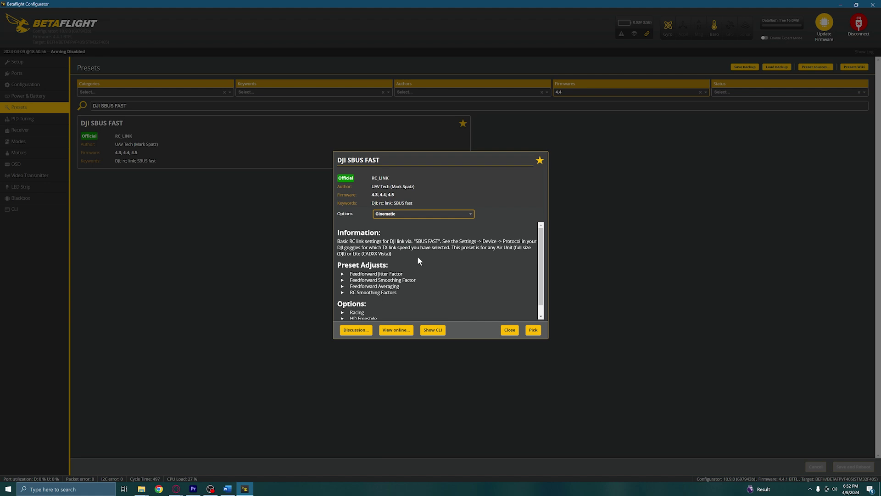
left_click(533, 332)
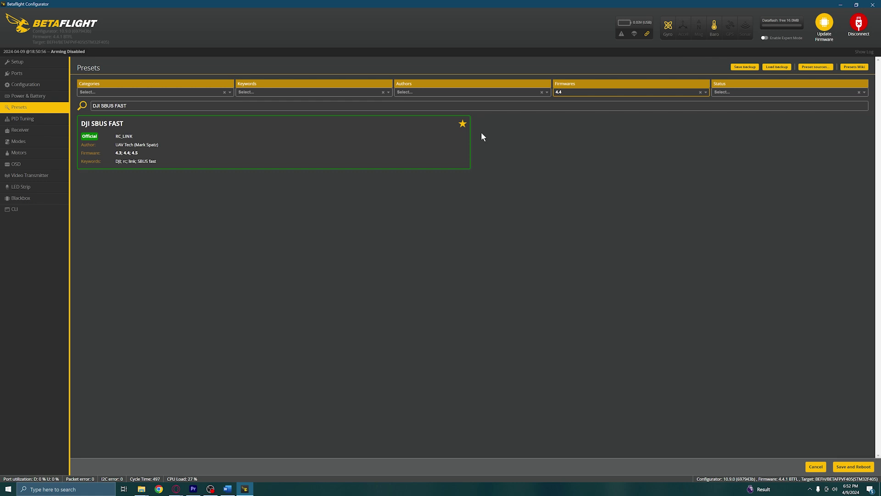
left_click(853, 466)
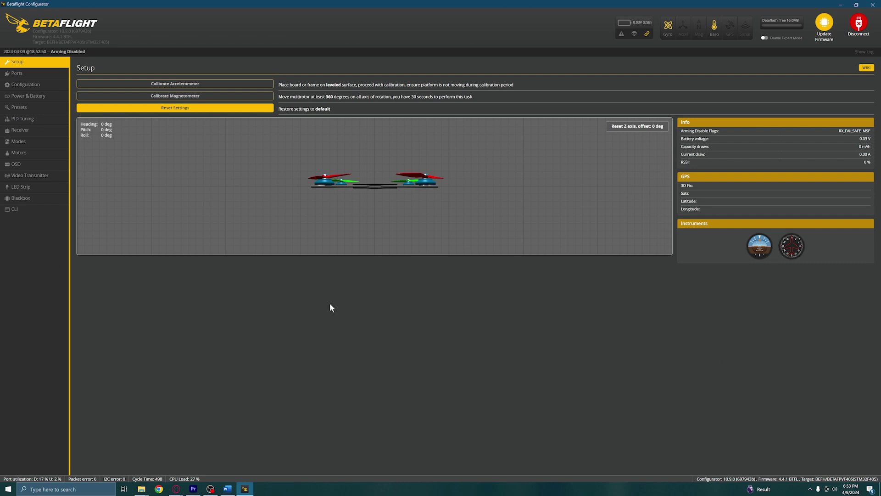
Select Serial (via UART) as the receiver mode and SBUS as the serial receiver provider.
left_click(33, 132)
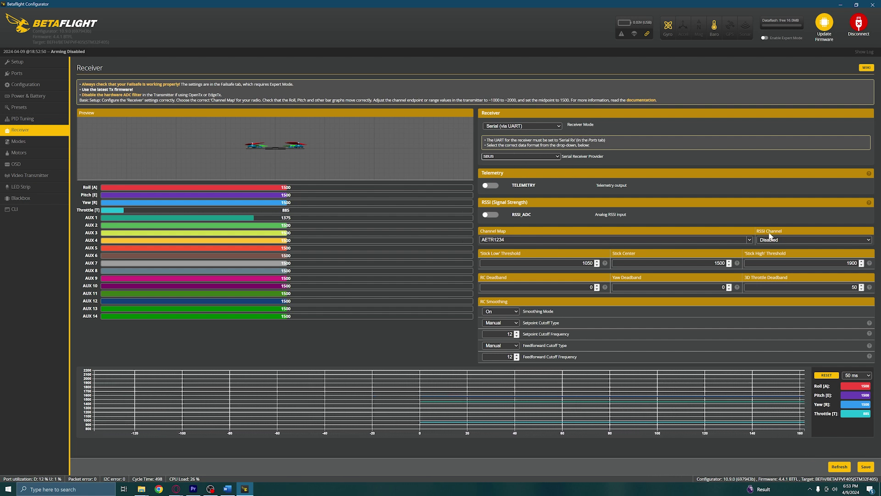
left_click(525, 127)
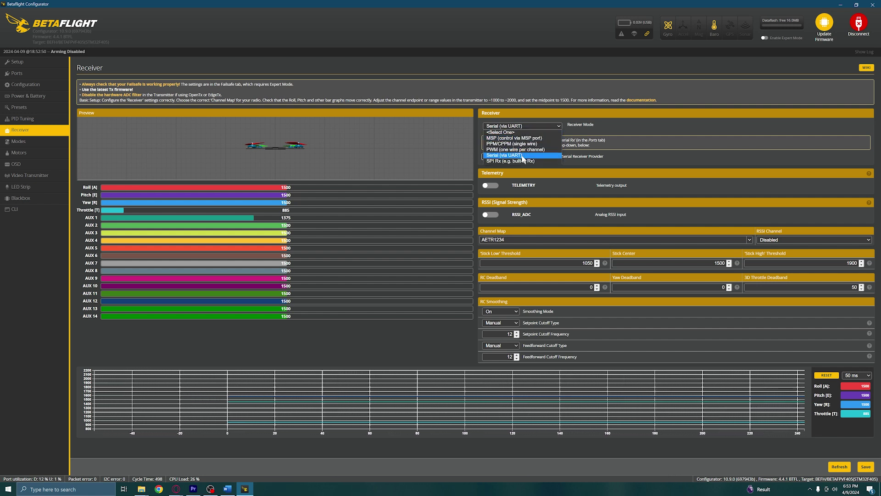
left_click(523, 156)
left_click(528, 156)
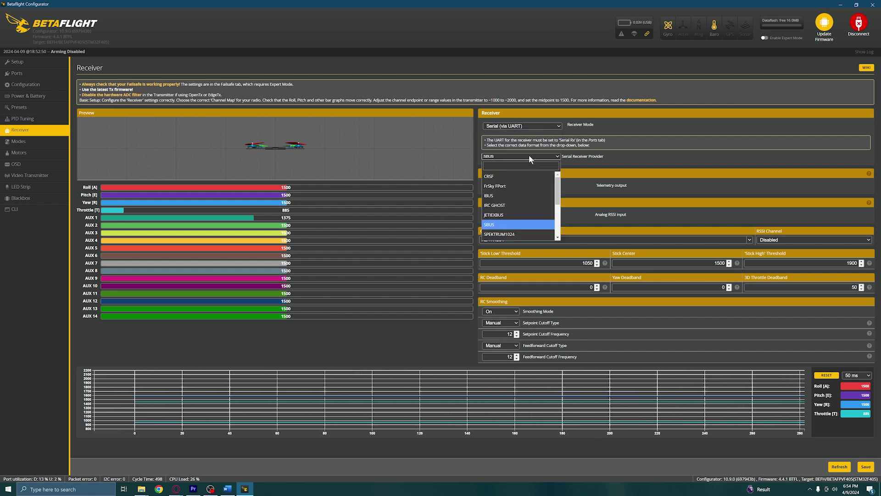
left_click(523, 225)
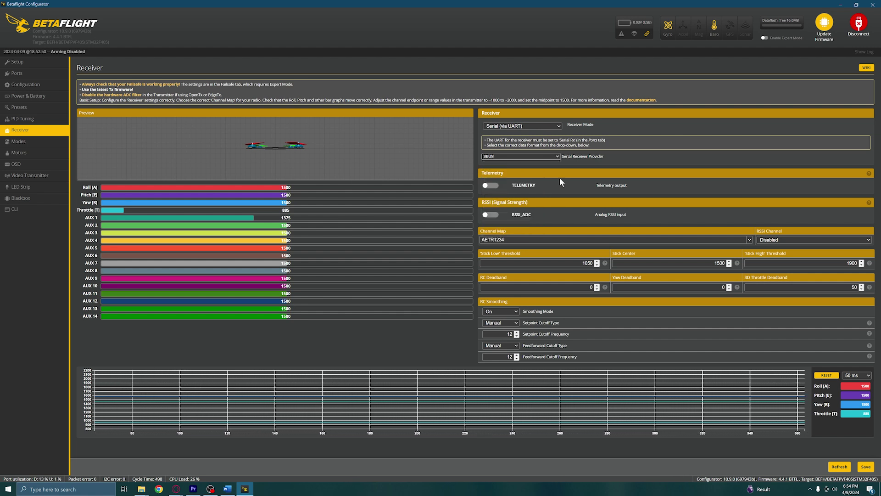
Set the receiver's channel map to Default (AETR1234) and save the receiver settings.
left_click(750, 240)
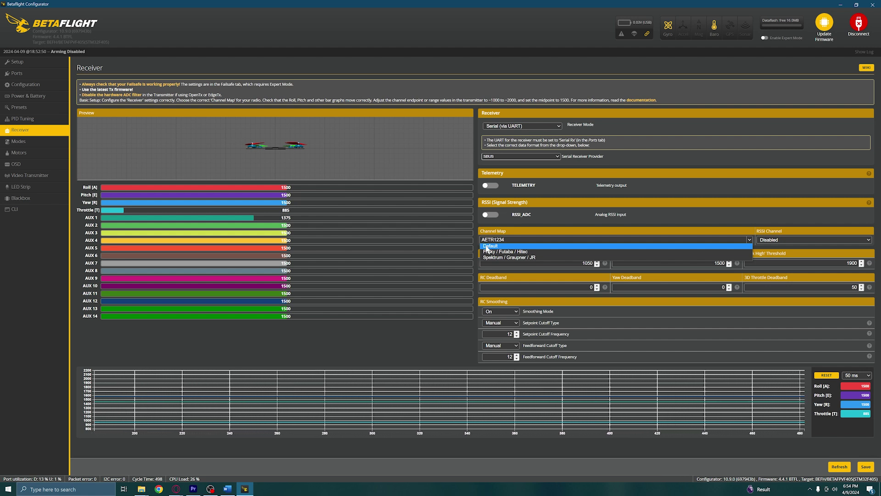
left_click(504, 247)
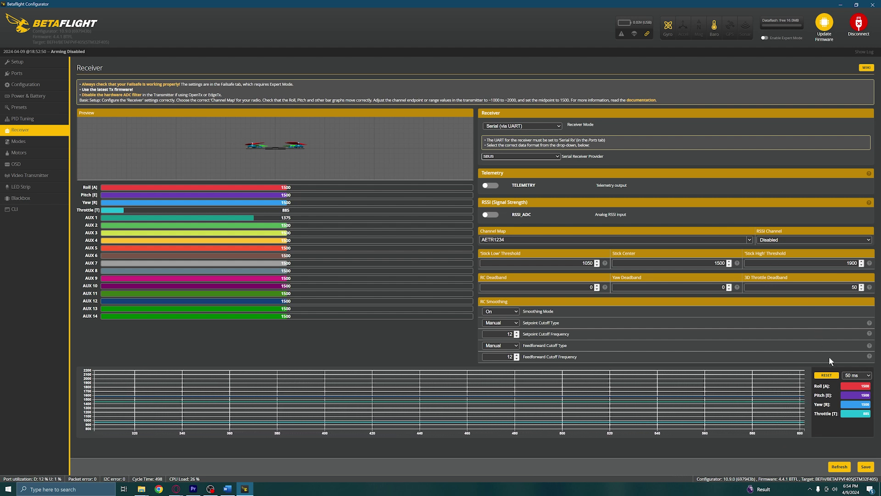
left_click(866, 467)
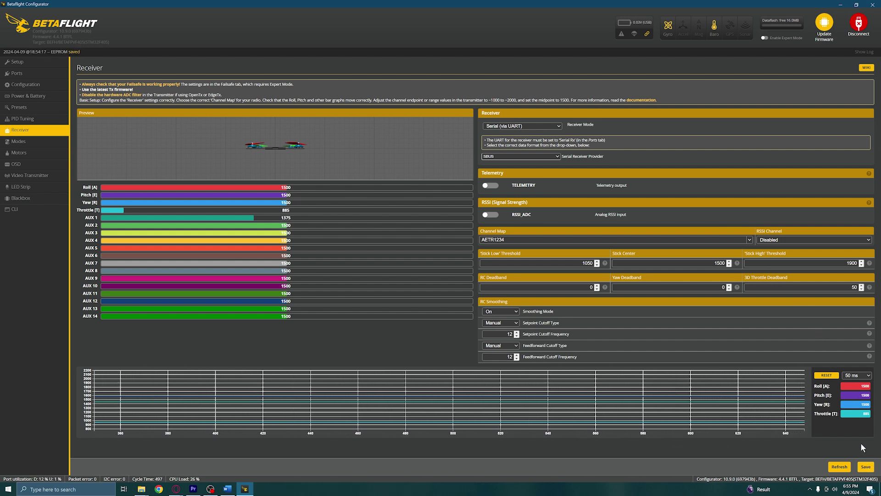
In the modes setup, assign AUX 1 to the ARM mode and AUX 3 to the BEEPER mode.
left_click(54, 149)
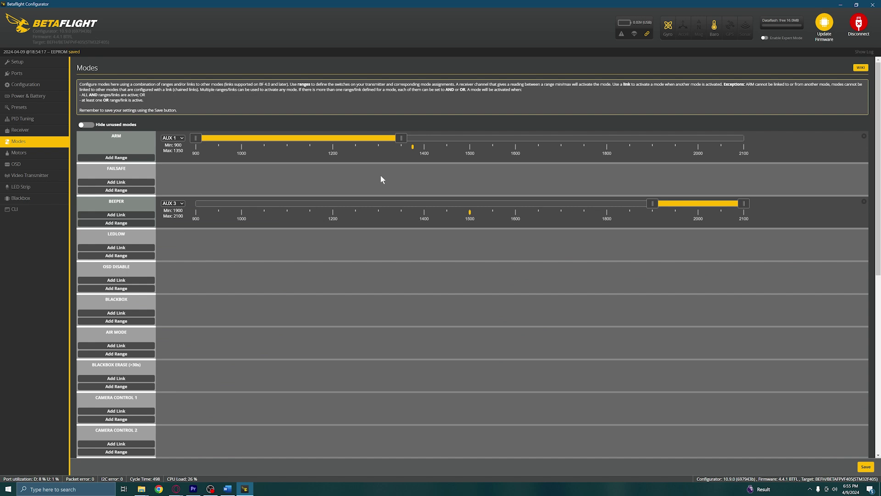
left_click(183, 137)
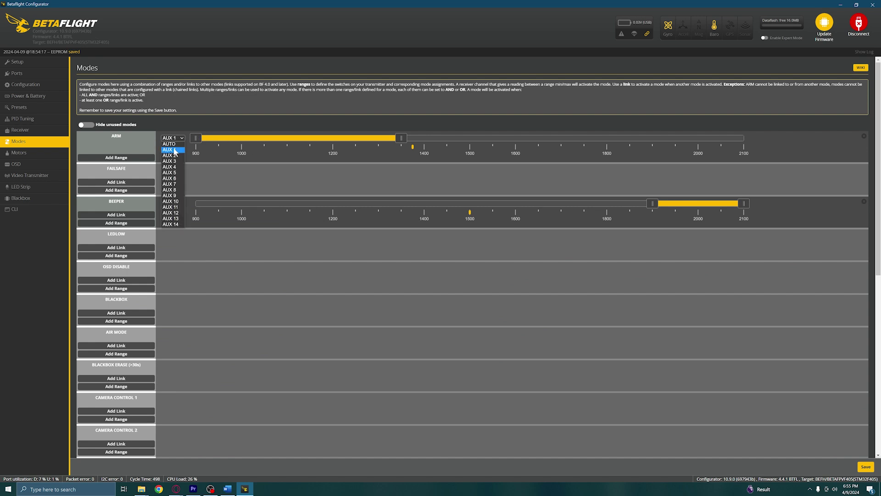
left_click(175, 150)
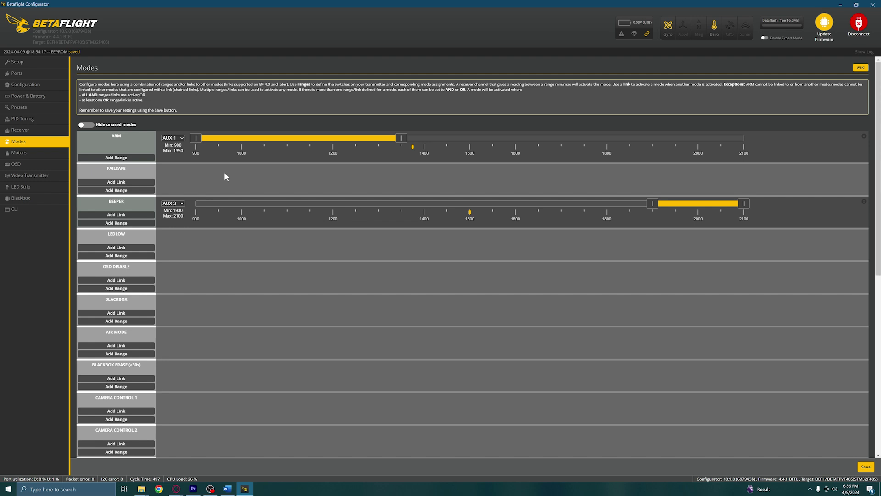
left_click(179, 204)
left_click(177, 226)
Add an AIR MODE range from 900 to 1350 on channel AUX 2, and save the modes.
left_click(122, 353)
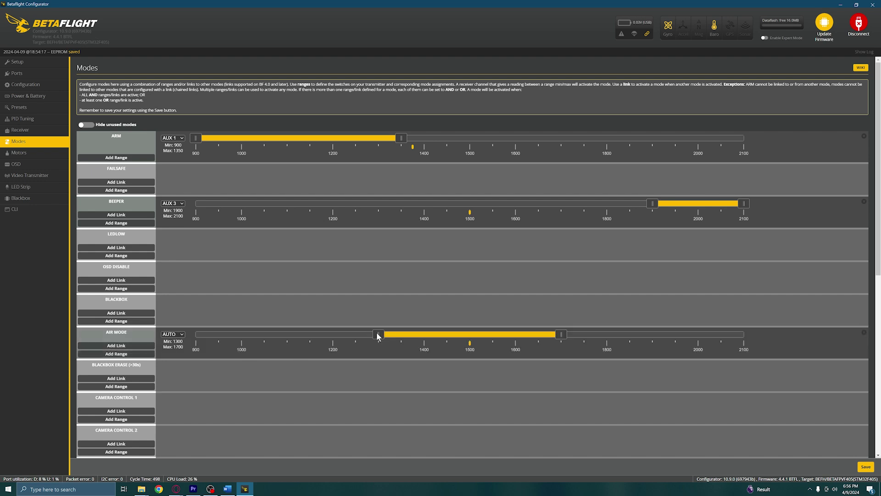
left_click_drag(378, 335, 196, 339)
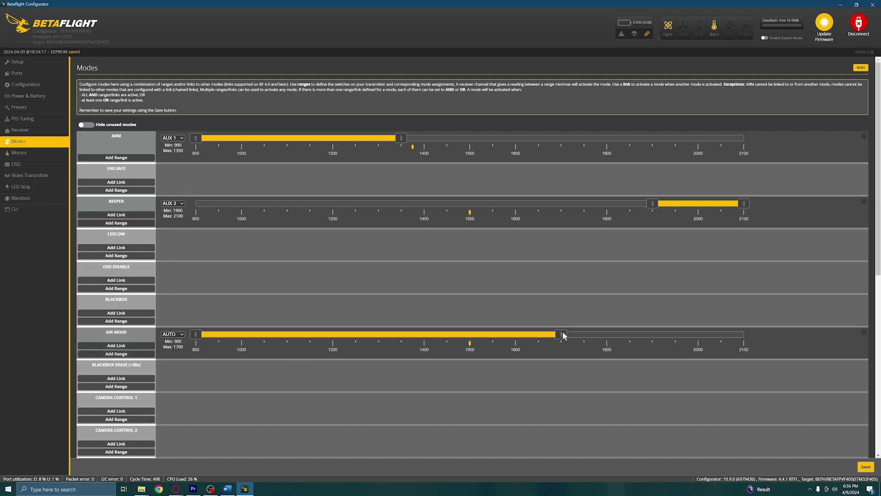
left_click_drag(561, 335, 409, 338)
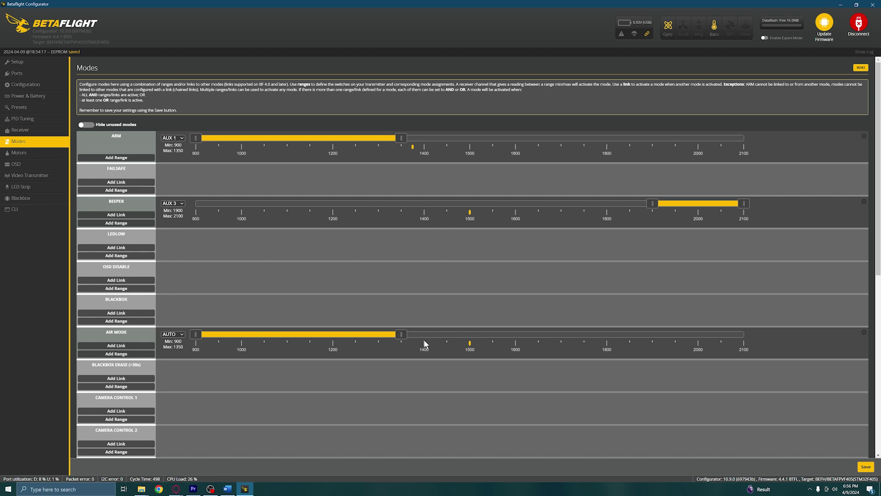
left_click(171, 335)
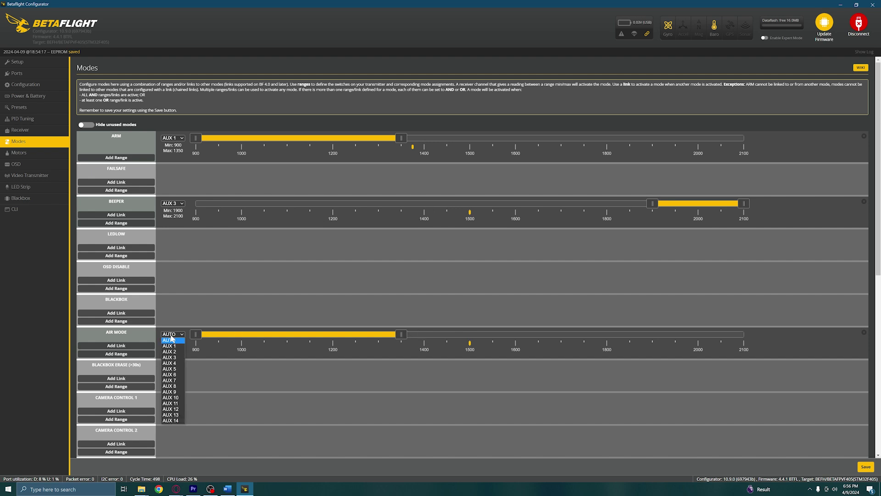
left_click(169, 351)
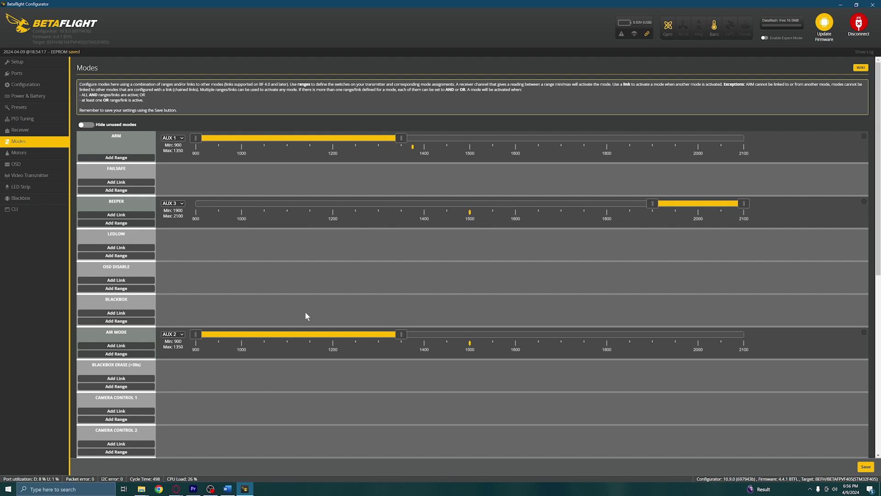
left_click(868, 467)
In the motor settings, choose QUAD X as the mixer and DSHOT600 as the ESC/motor protocol.
left_click(41, 155)
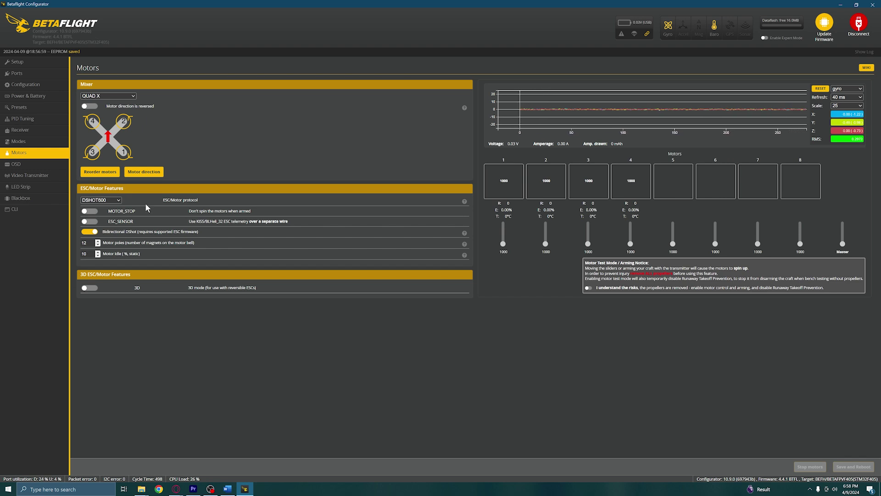
left_click(135, 97)
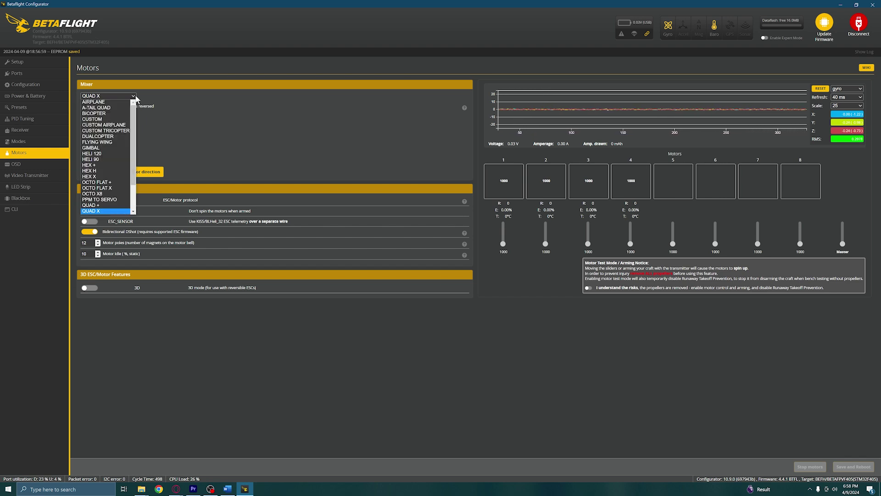
left_click(124, 212)
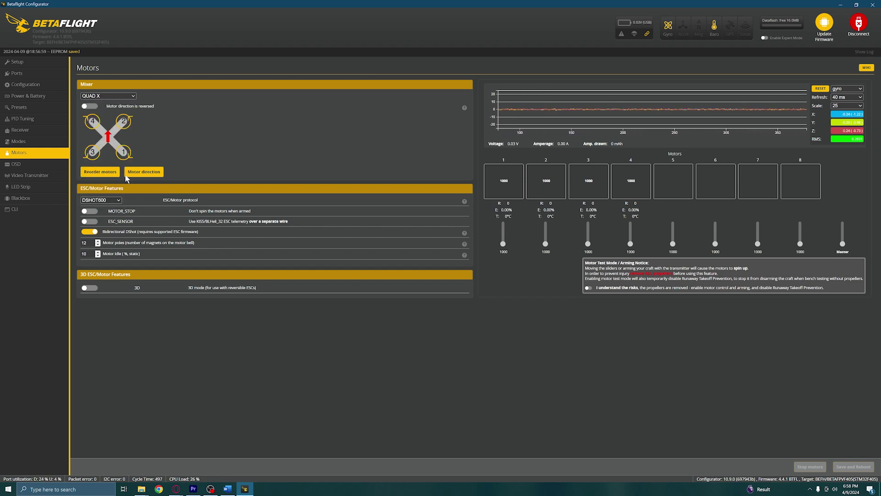
left_click(119, 201)
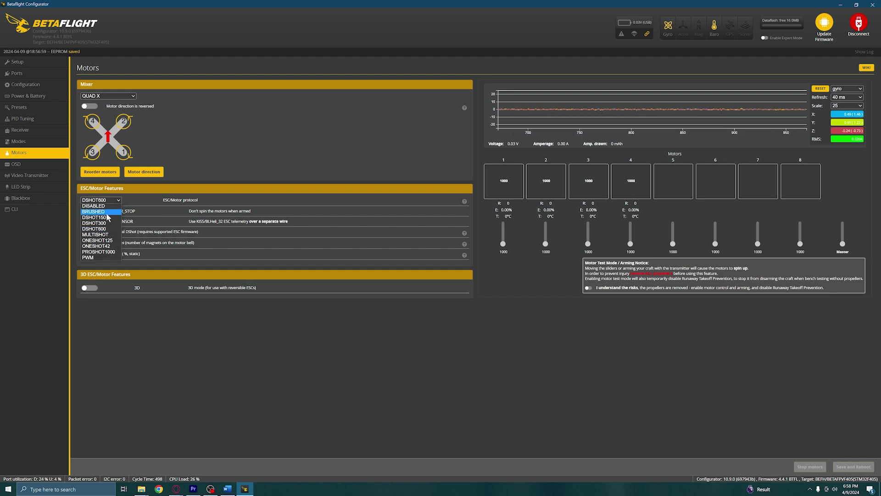
left_click(106, 229)
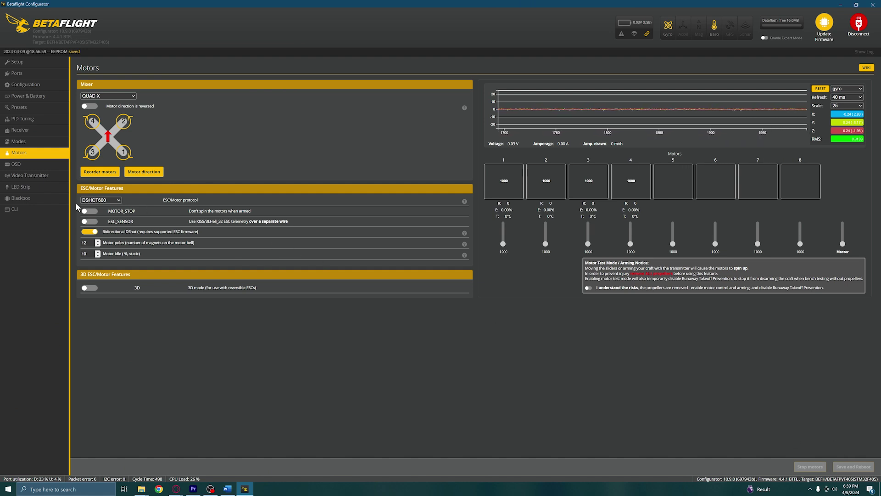
Paste the copied commands for serial 2 to 4 and aux 0 to 4 into the CLI and run them.
left_click(22, 212)
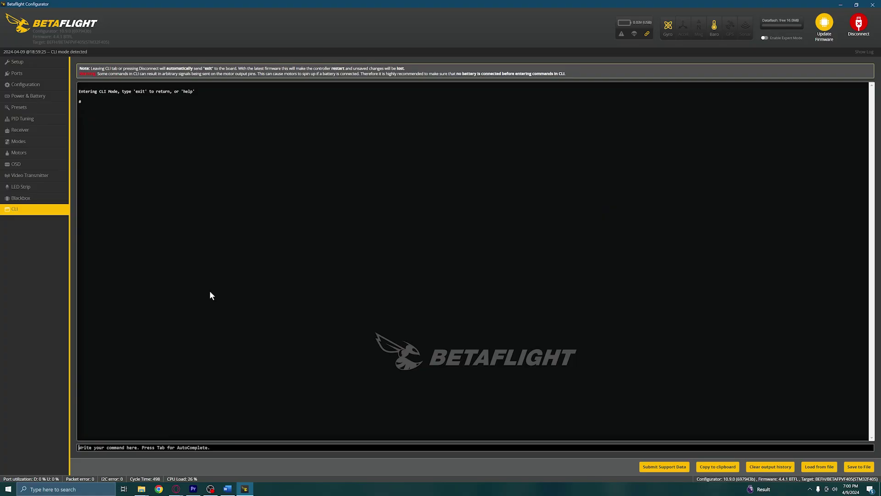
right_click(147, 448)
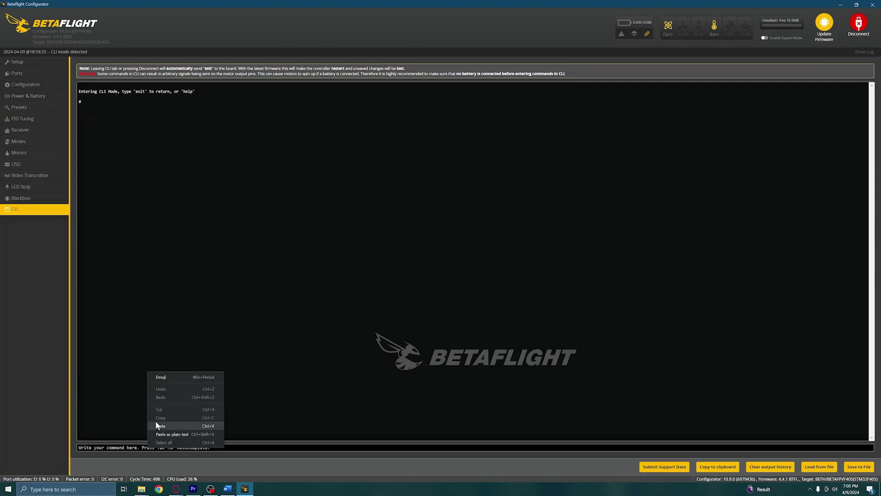
left_click(158, 426)
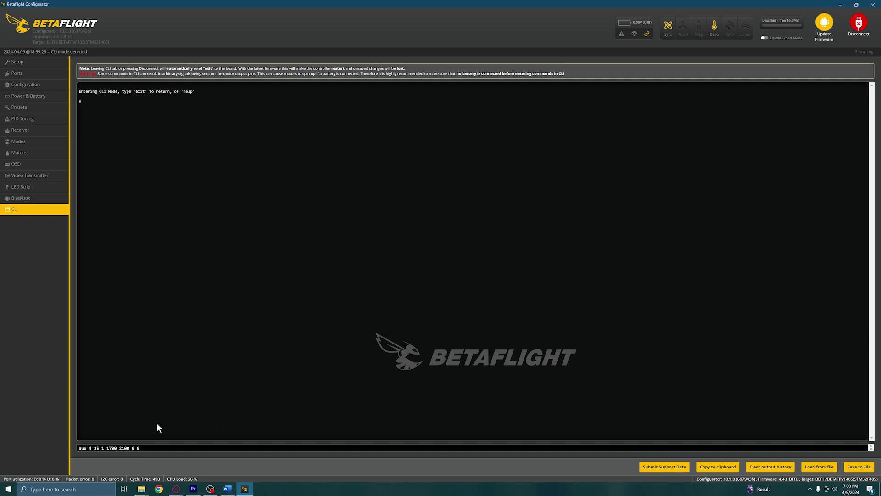
key("Return")
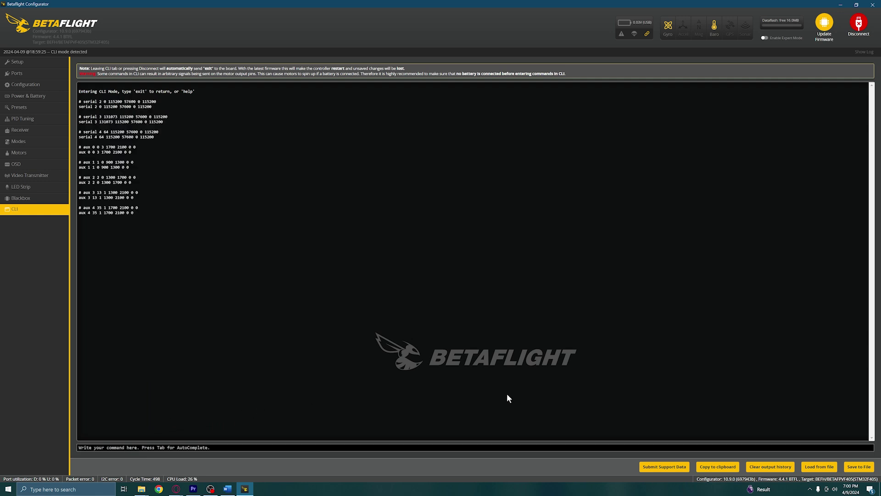
Save the CLI output as a TXT file on the Desktop, and disconnect the flight controller.
left_click(862, 466)
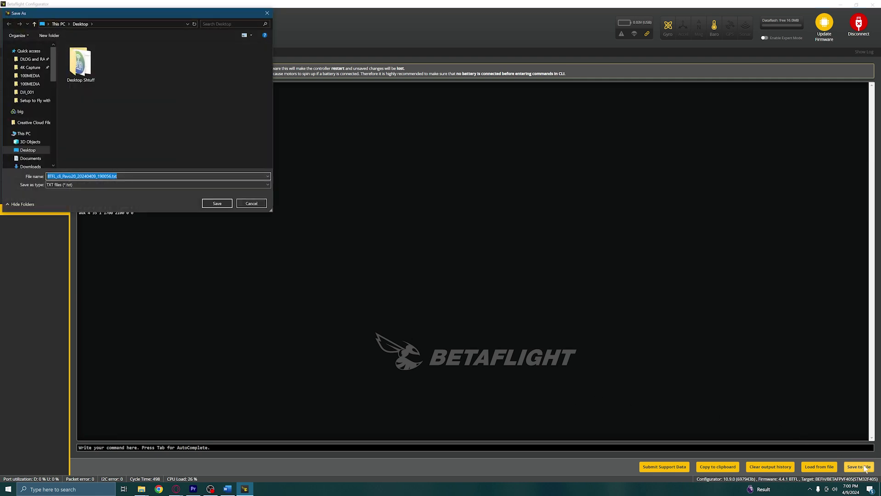
left_click(206, 204)
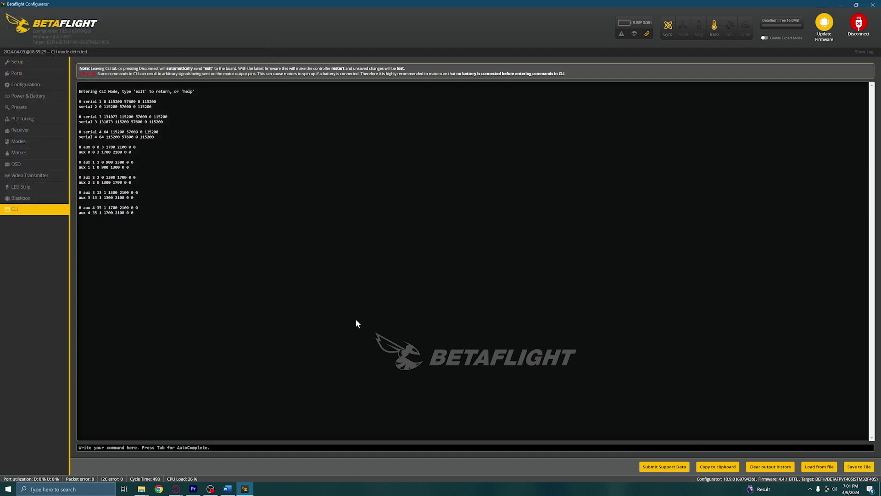
left_click(856, 25)
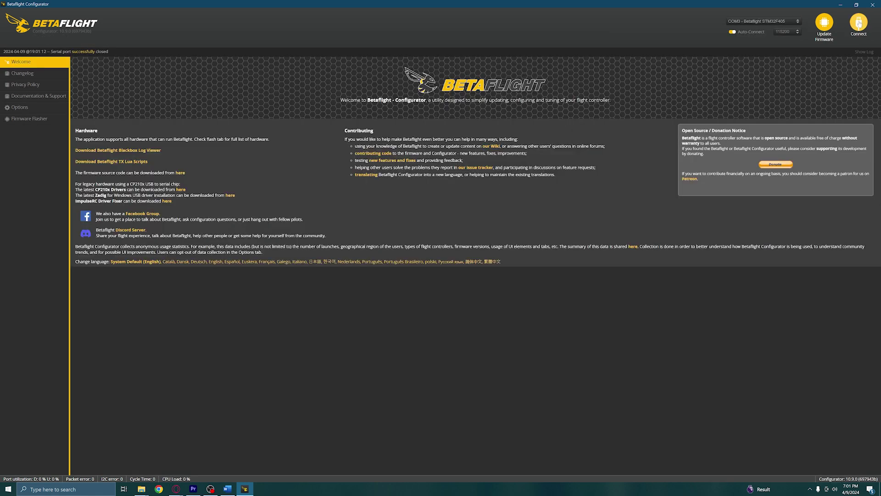